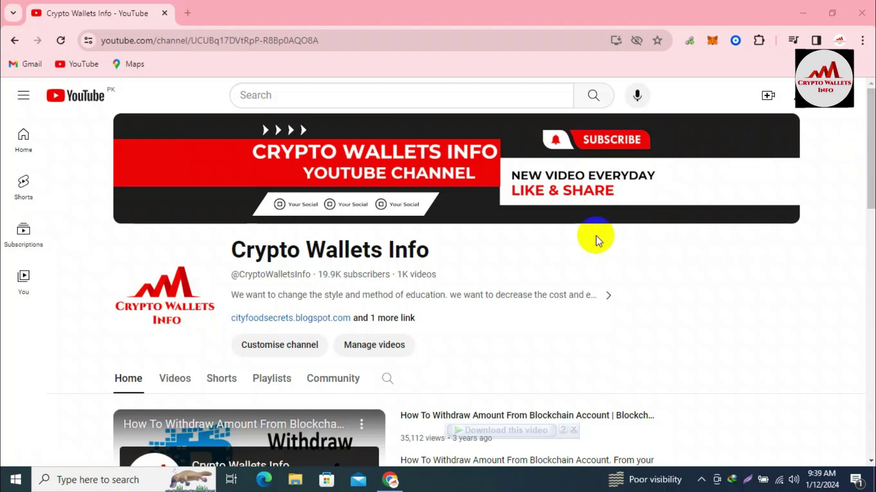
Step: Highlight the Crypto Wallets Info channel name and browse its Videos tab
left_click(442, 252)
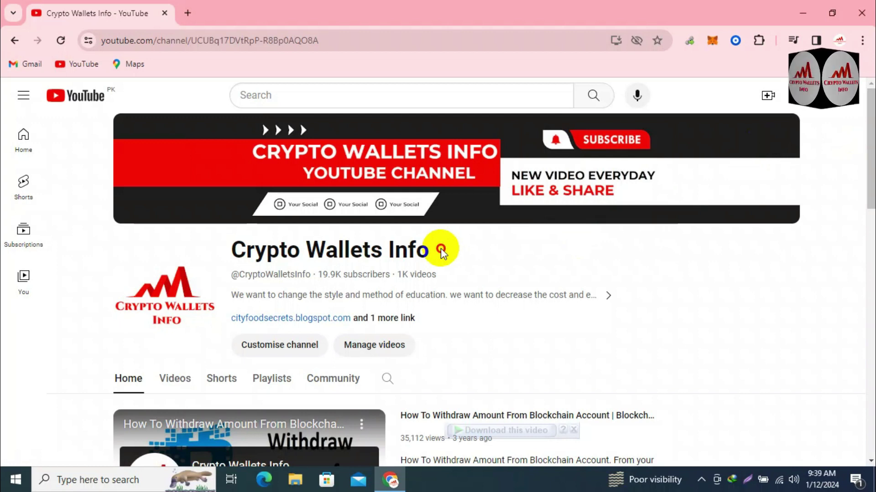
left_click_drag(441, 253, 237, 232)
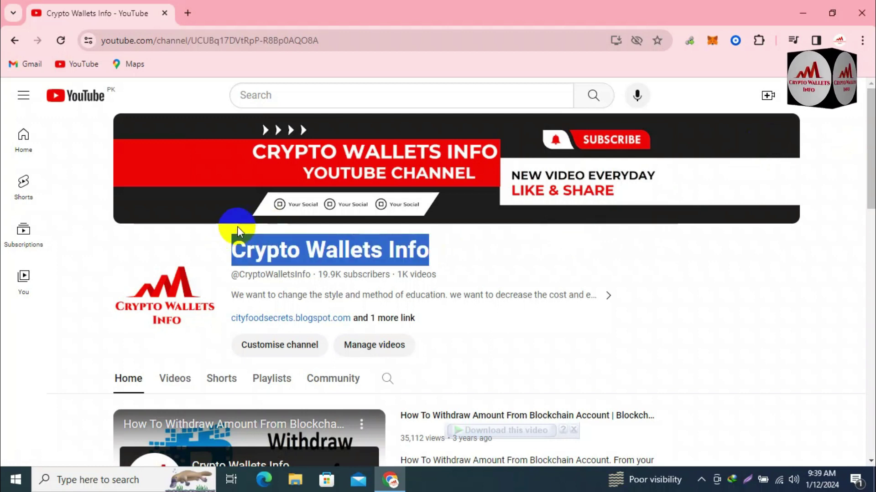
left_click_drag(870, 140, 867, 158)
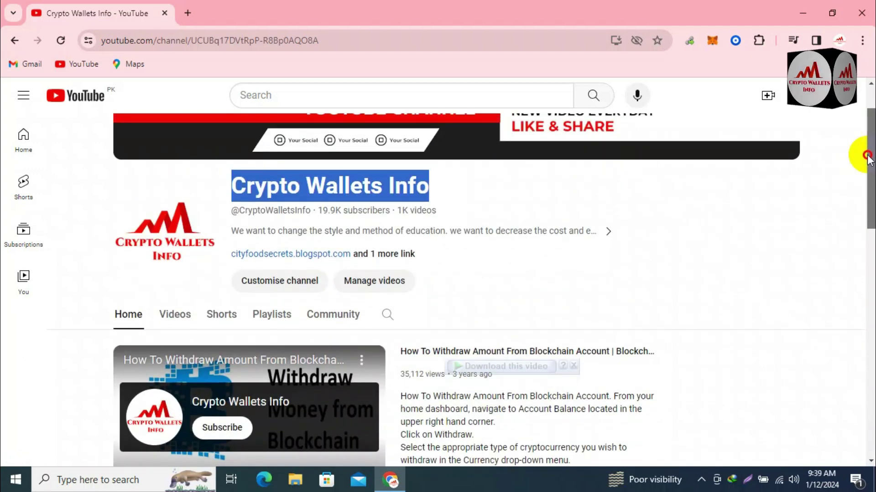
left_click_drag(867, 158, 870, 270)
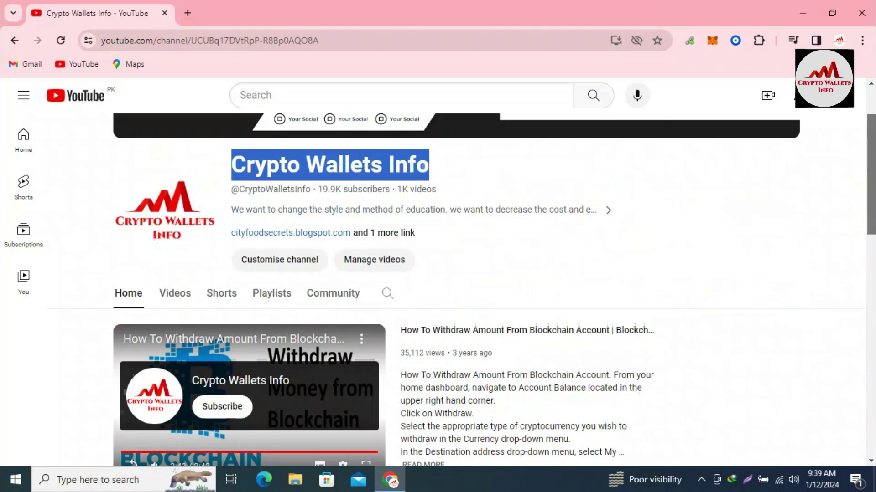
left_click_drag(867, 270, 870, 151)
scroll(438, 273, "down", 3)
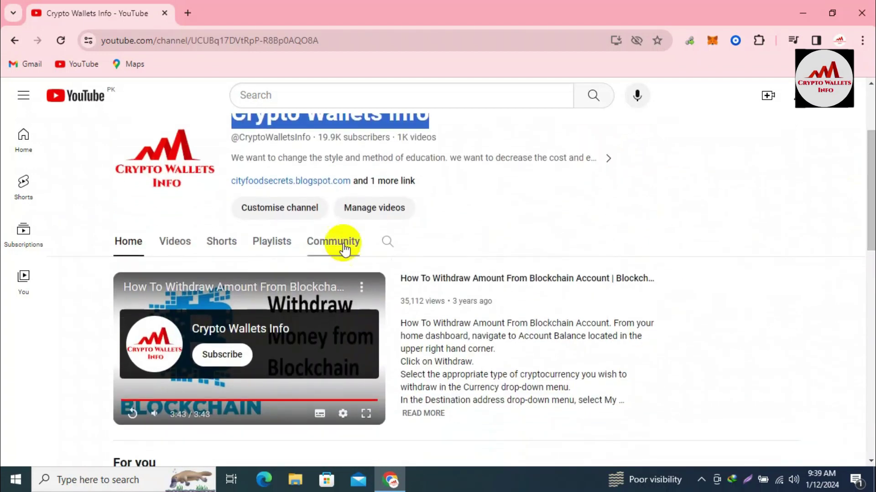
left_click(175, 246)
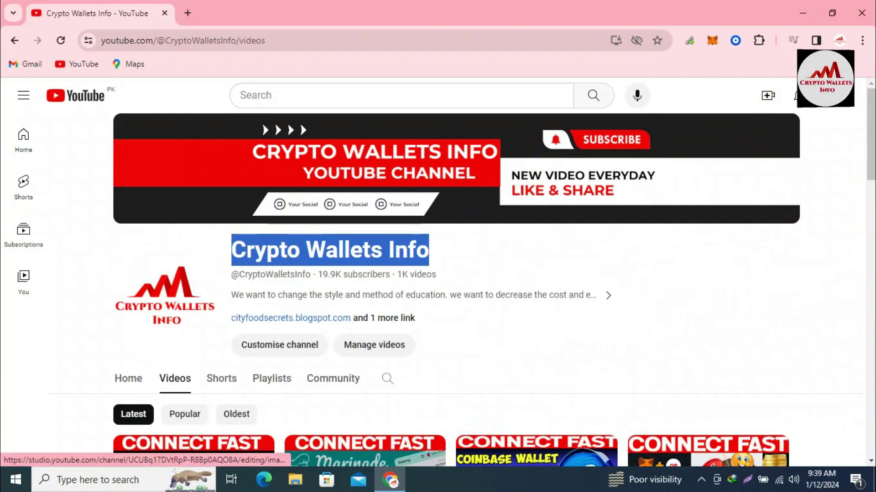
left_click_drag(867, 113, 870, 170)
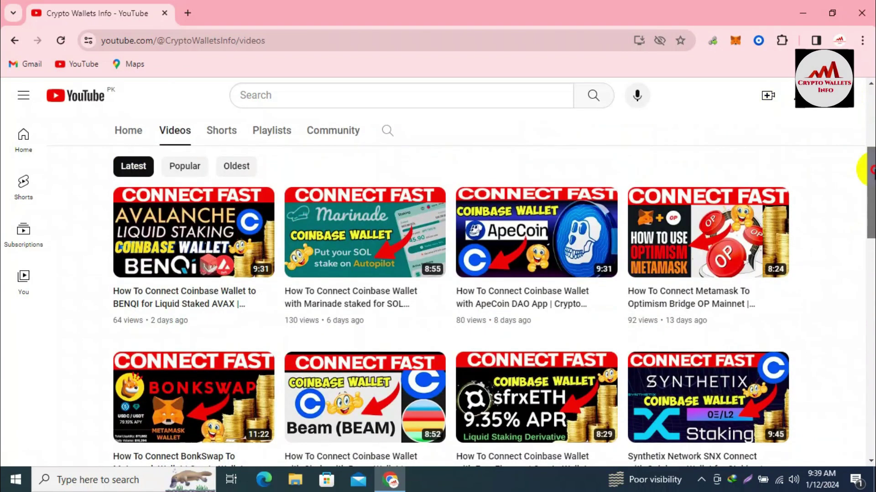
left_click_drag(870, 170, 869, 235)
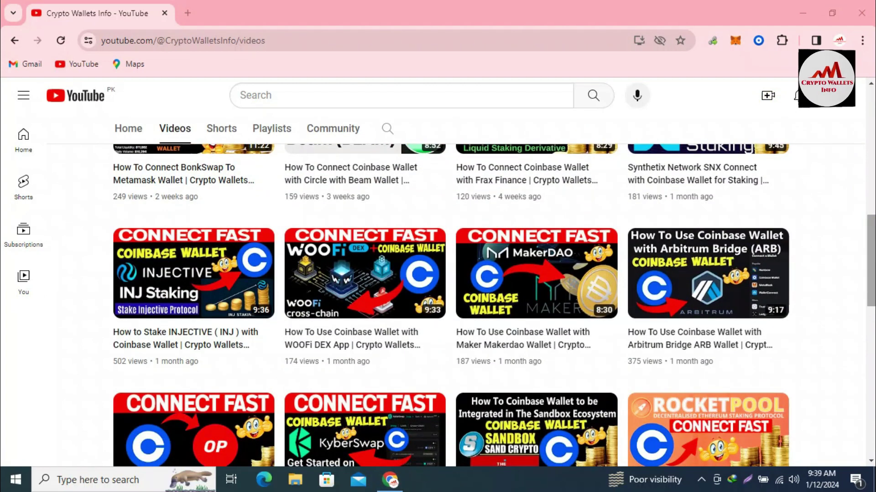
mouse_move(869, 239)
left_mouse_down()
mouse_move(859, 391)
mouse_move(869, 327)
left_mouse_up()
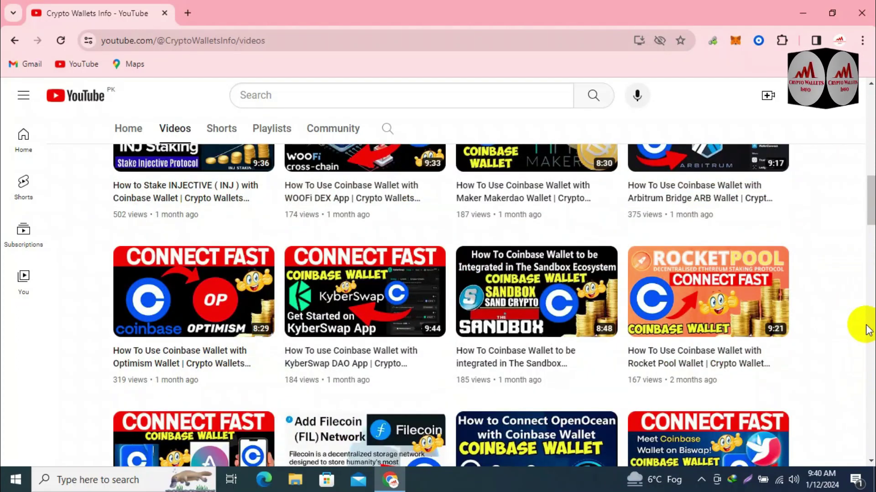
mouse_move(870, 221)
left_mouse_down()
mouse_move(869, 134)
mouse_move(868, 142)
left_mouse_up()
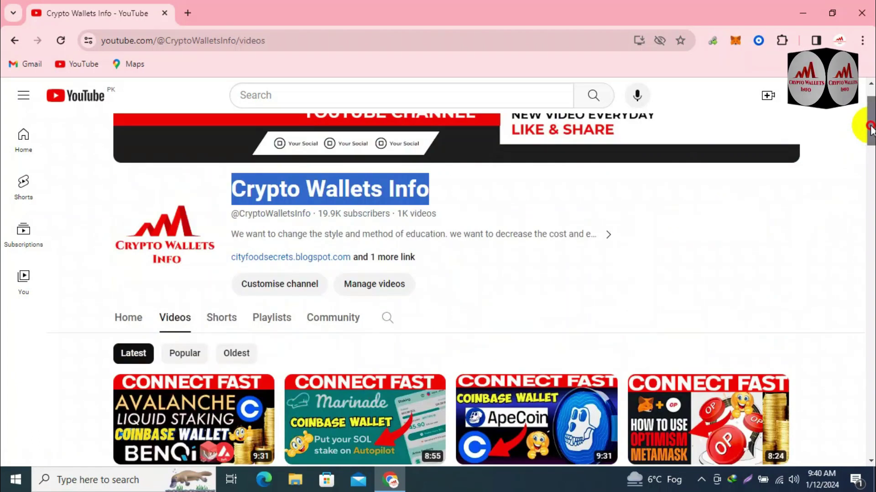
left_click_drag(870, 149, 871, 83)
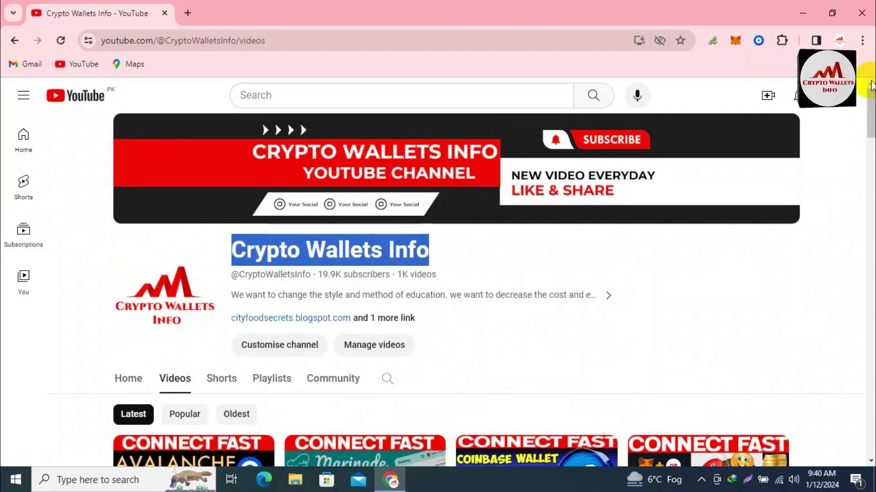
Step: Open google.com in a new tab and search for 'rabby wallet'
left_click(187, 13)
type("google.com")
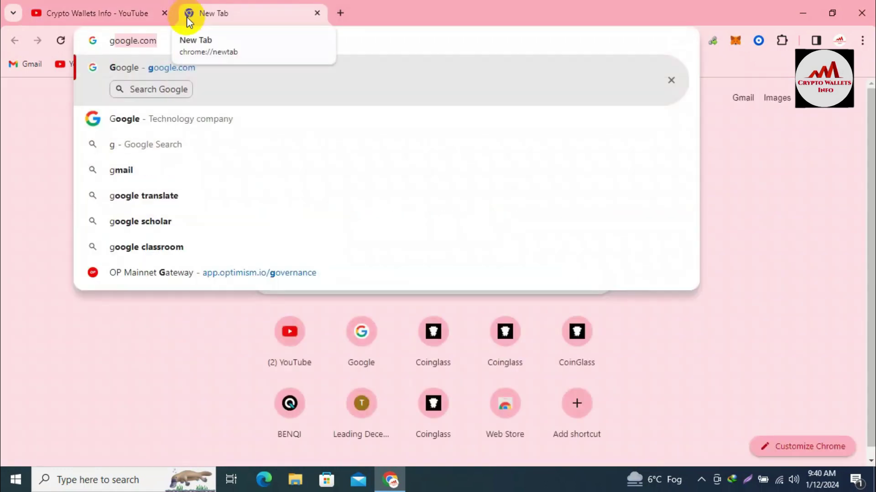
left_click(196, 70)
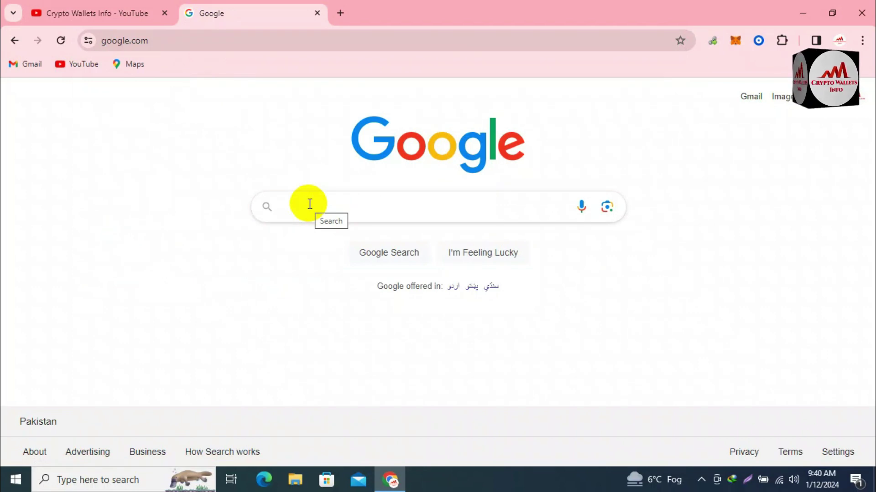
type("ra")
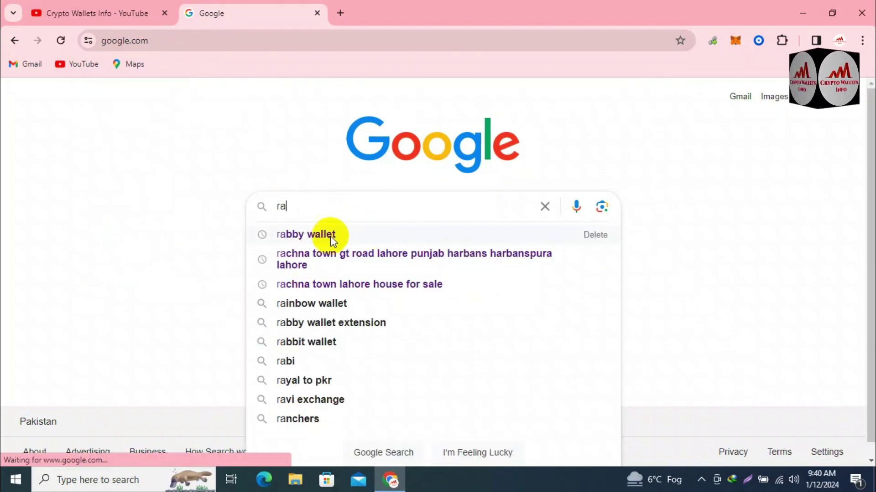
left_click(304, 235)
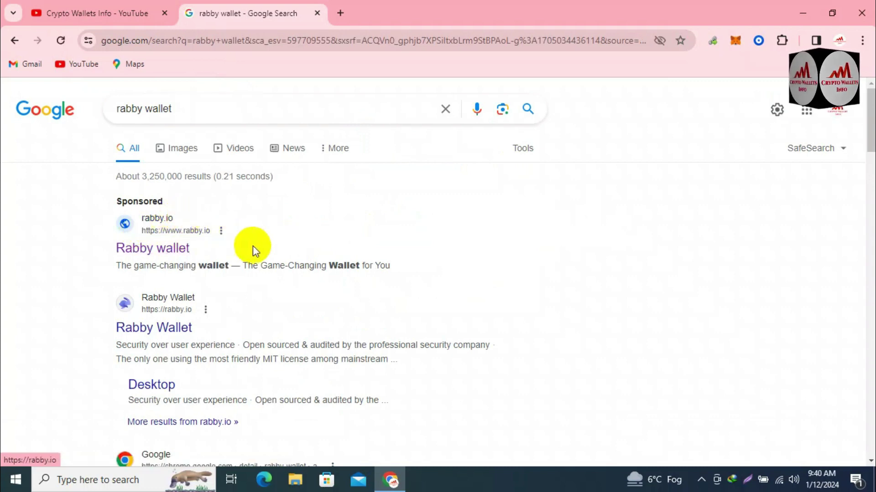
scroll(874, 144, "down", 1)
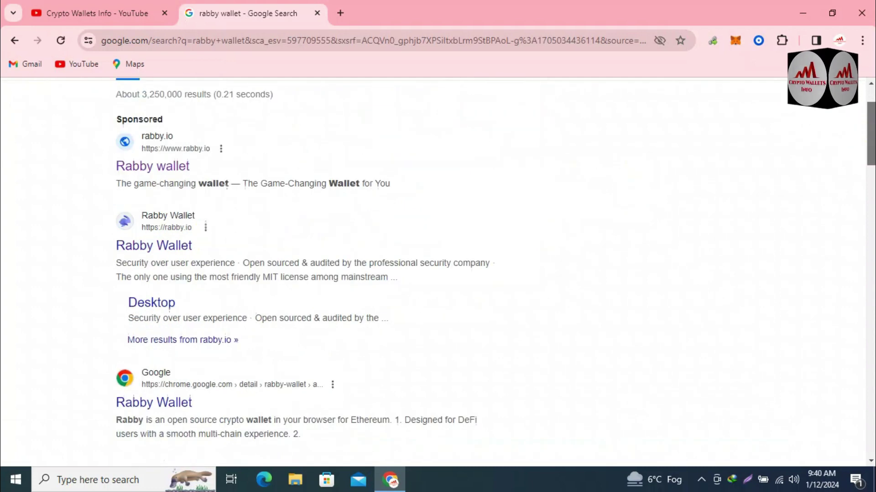
scroll(869, 137, "up", 1)
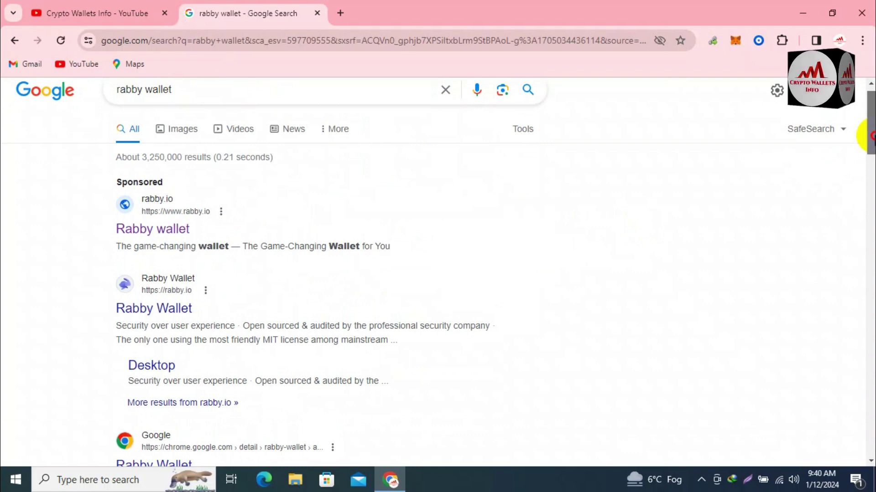
mouse_move(869, 136)
left_mouse_down()
mouse_move(869, 273)
mouse_move(869, 124)
left_mouse_up()
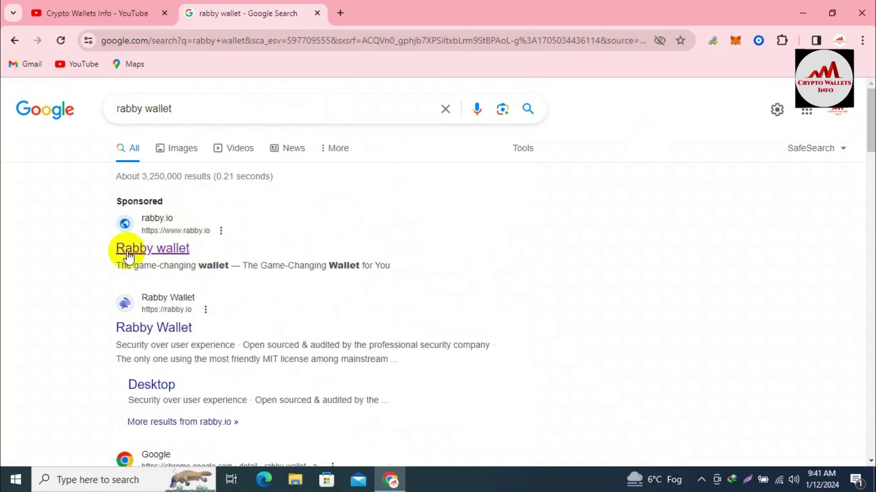
Step: Open the sponsored rabby.io result and scroll to the SlowMist audit cards
left_click(153, 252)
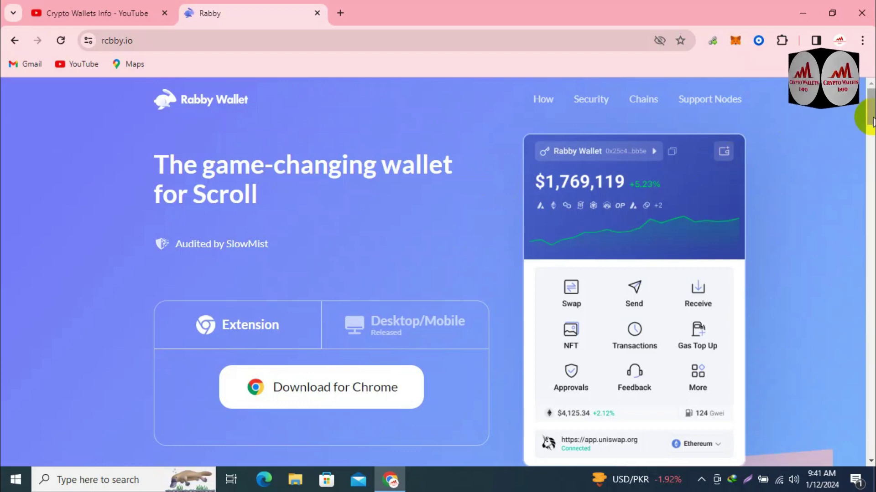
scroll(870, 118, "down", 1)
scroll(870, 118, "down", 3)
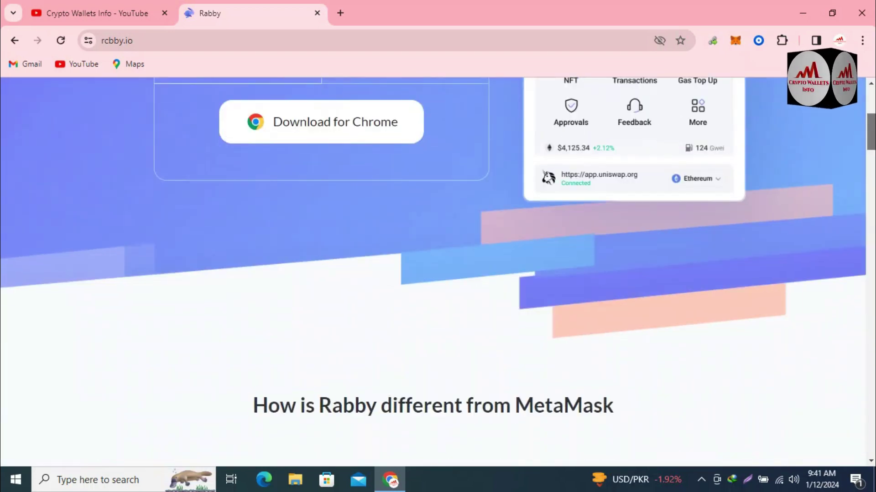
scroll(869, 164, "down", 4)
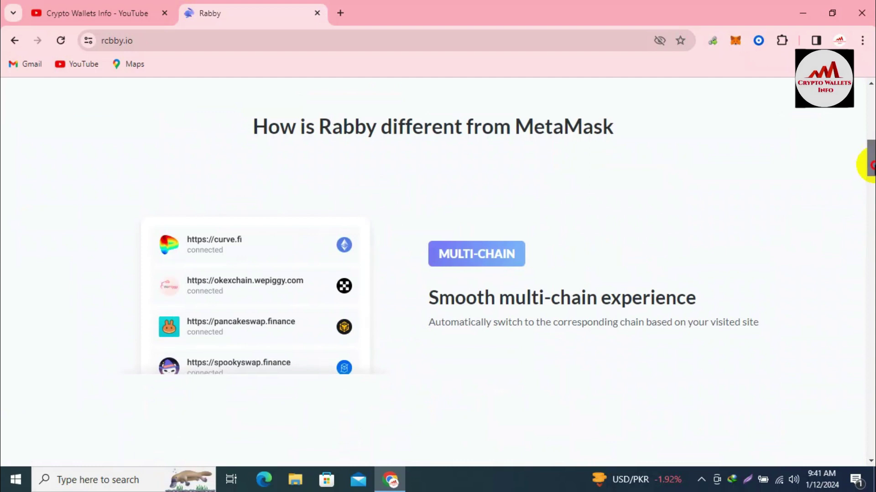
scroll(869, 168, "down", 1)
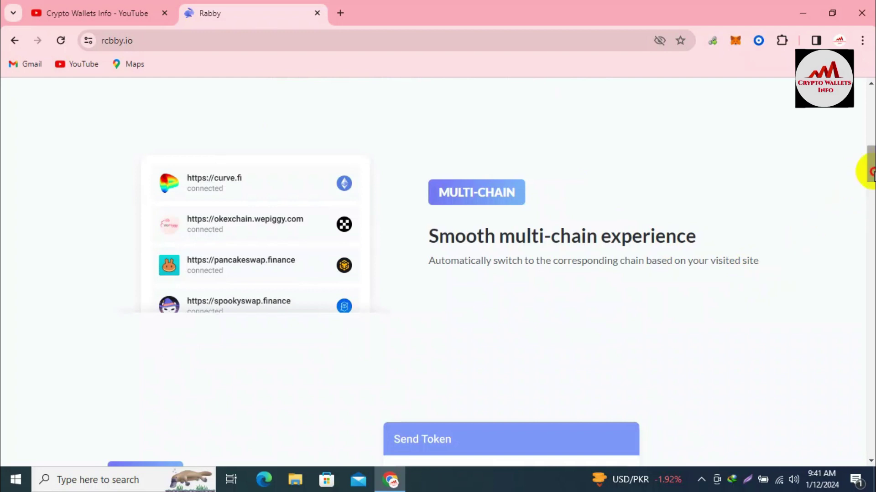
left_click_drag(870, 171, 869, 196)
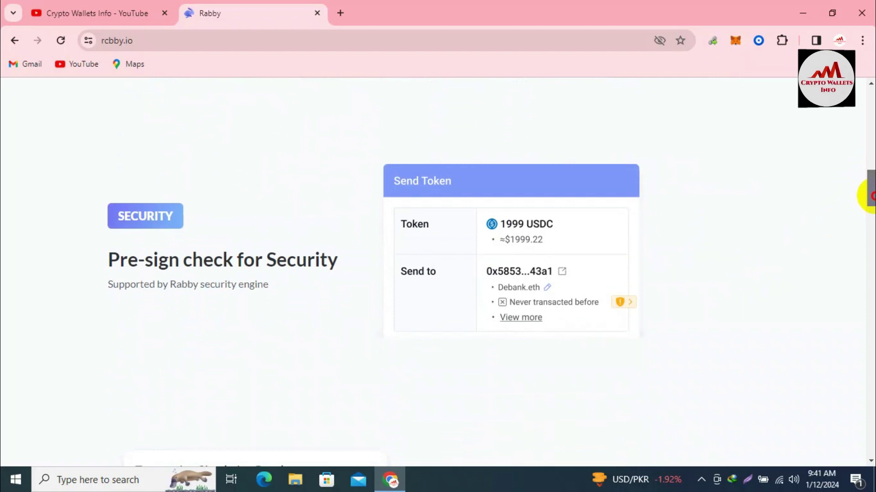
scroll(865, 196, "down", 3)
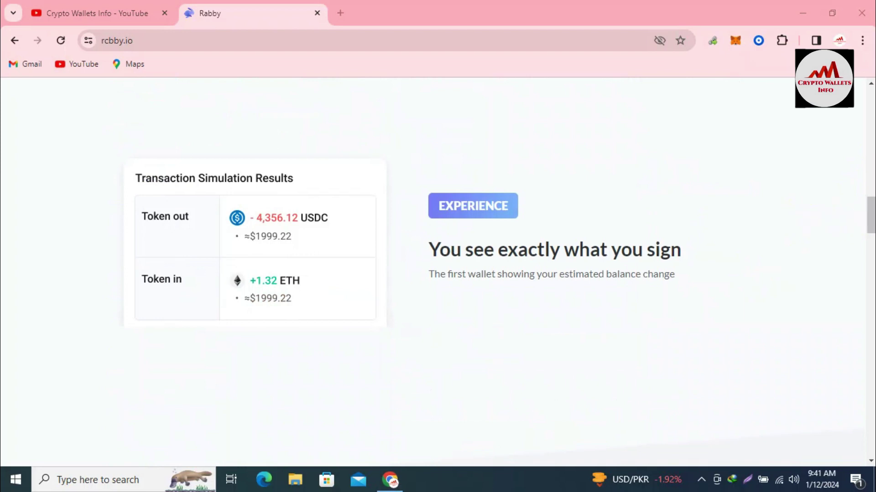
left_click_drag(866, 221, 866, 260)
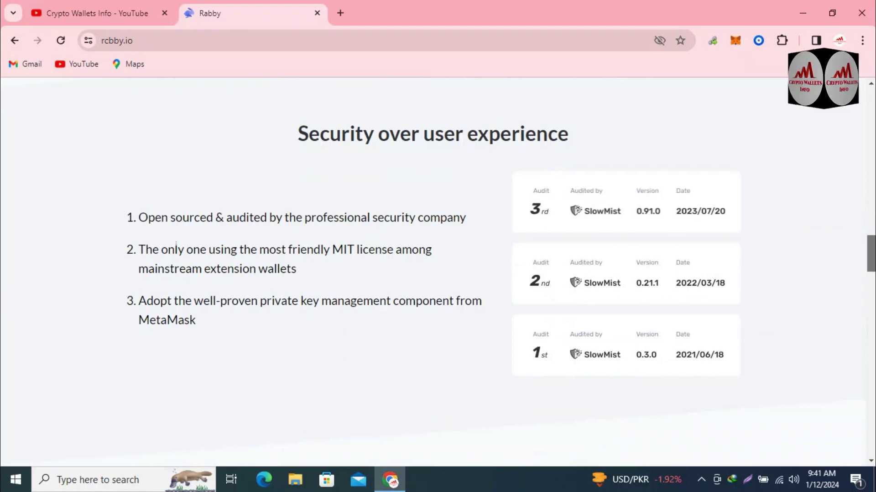
scroll(437, 274, "down", 1)
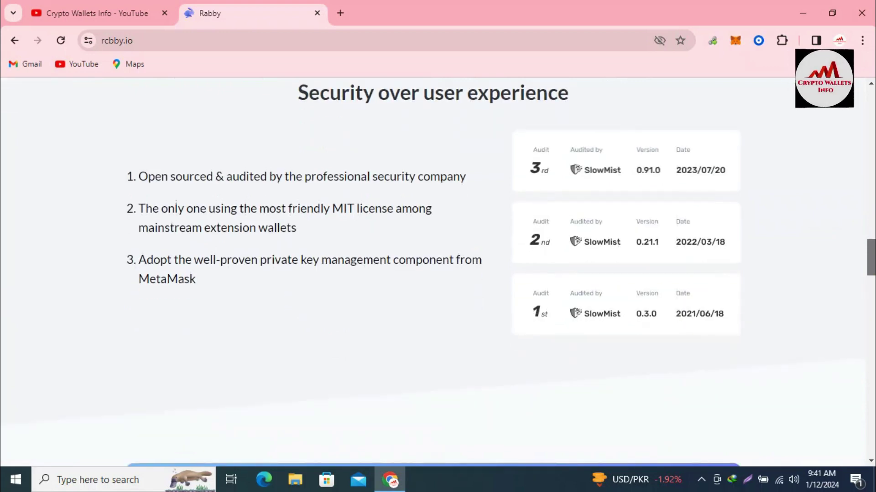
scroll(438, 274, "down", 1)
scroll(438, 274, "down", 1)
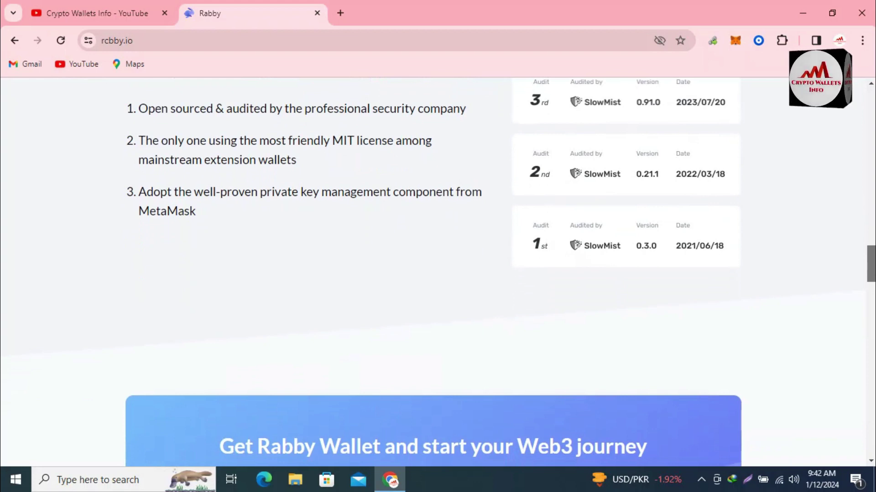
scroll(439, 274, "down", 3)
scroll(438, 274, "down", 5)
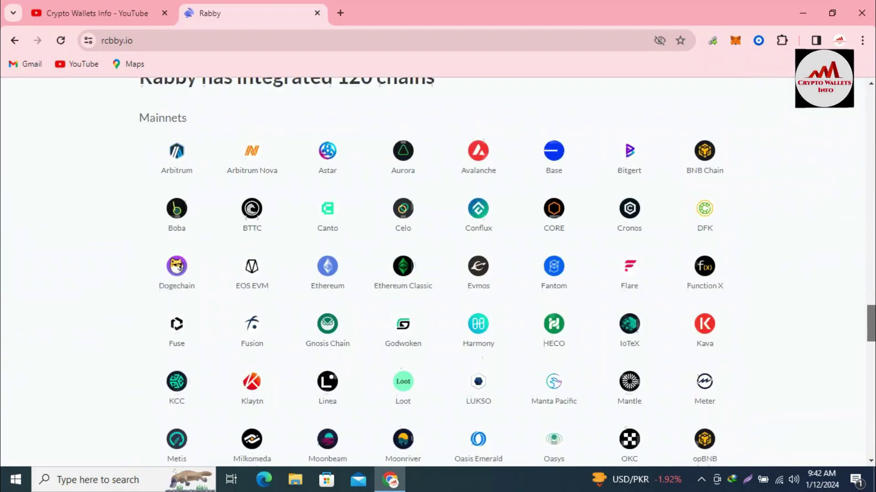
mouse_move(866, 332)
left_mouse_down()
mouse_move(869, 317)
mouse_move(868, 362)
left_mouse_up()
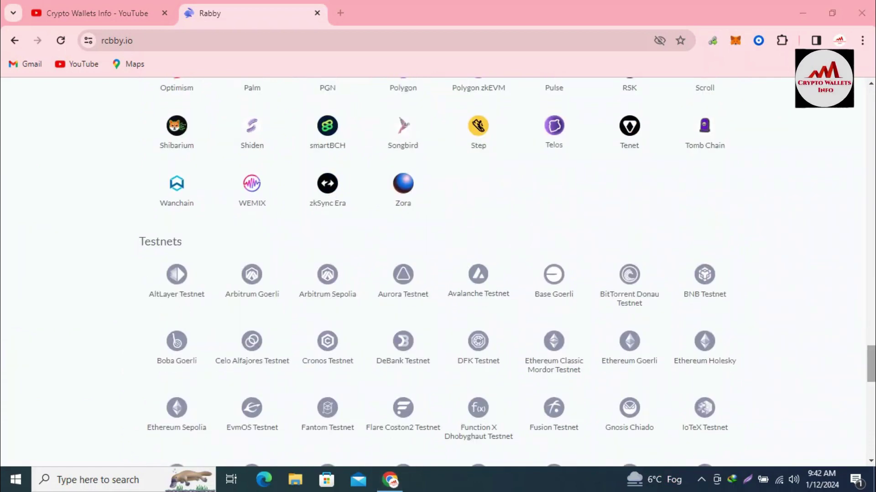
mouse_move(866, 352)
left_mouse_down()
mouse_move(870, 387)
mouse_move(870, 301)
mouse_move(870, 319)
left_mouse_up()
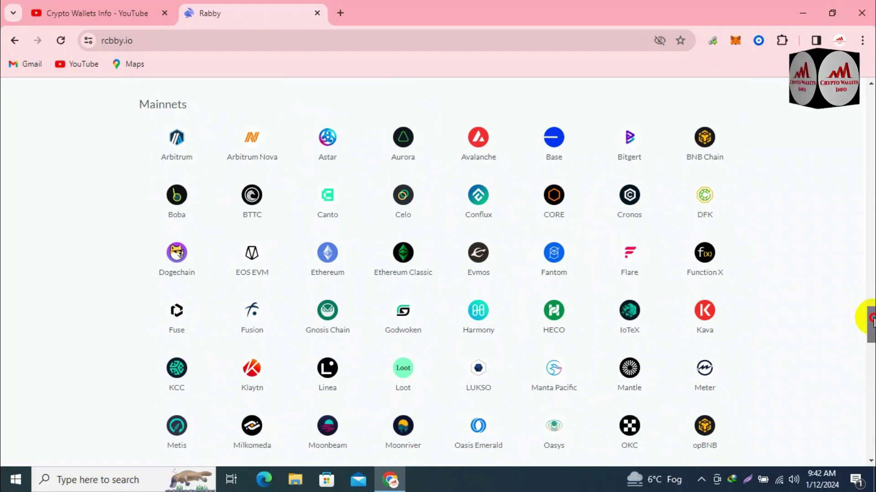
left_click_drag(870, 319, 870, 338)
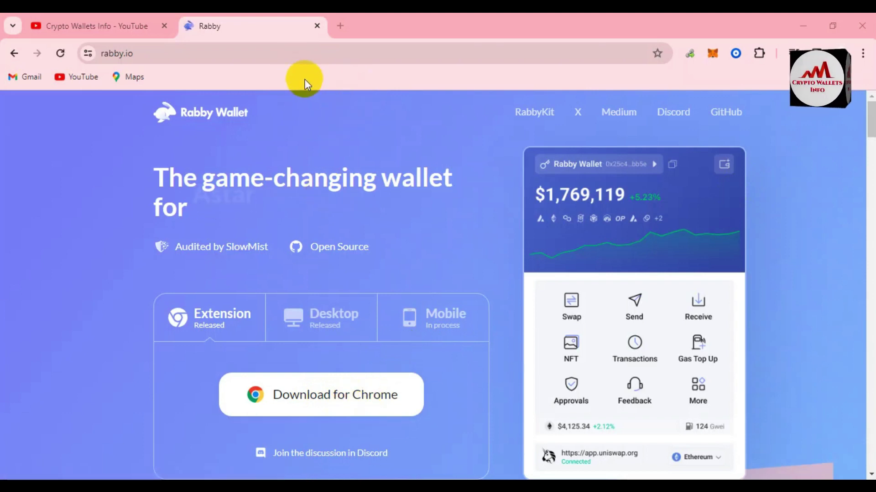
Step: Follow 'Download for Chrome' to the Rabby Wallet Web Store listing and browse its reviews
left_click(340, 391)
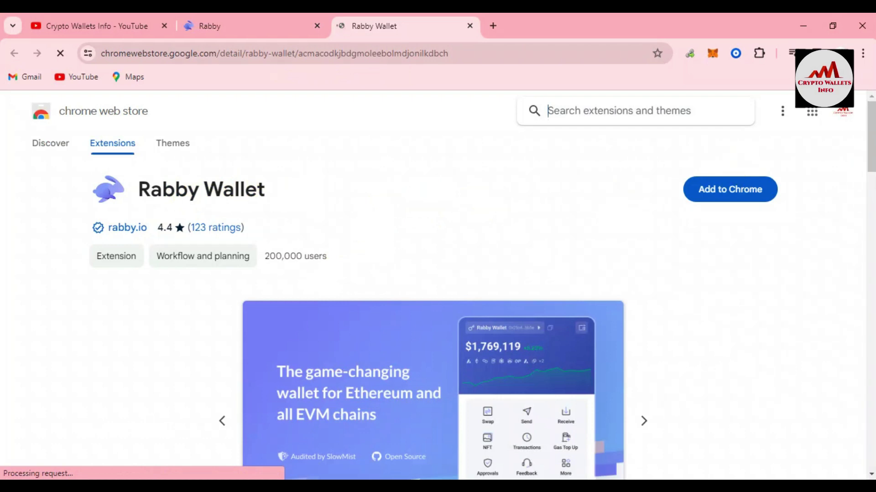
left_click_drag(871, 135, 871, 216)
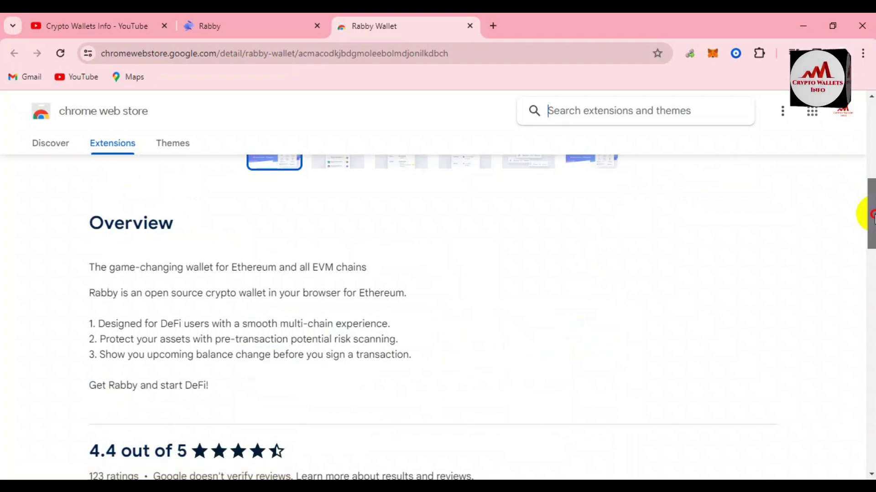
left_click_drag(871, 216, 874, 227)
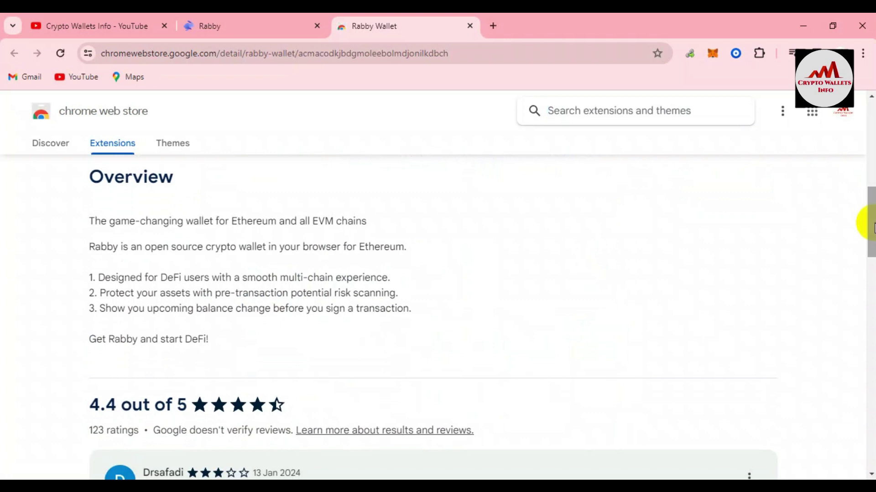
mouse_move(873, 227)
left_mouse_down()
mouse_move(873, 285)
mouse_move(873, 137)
left_mouse_up()
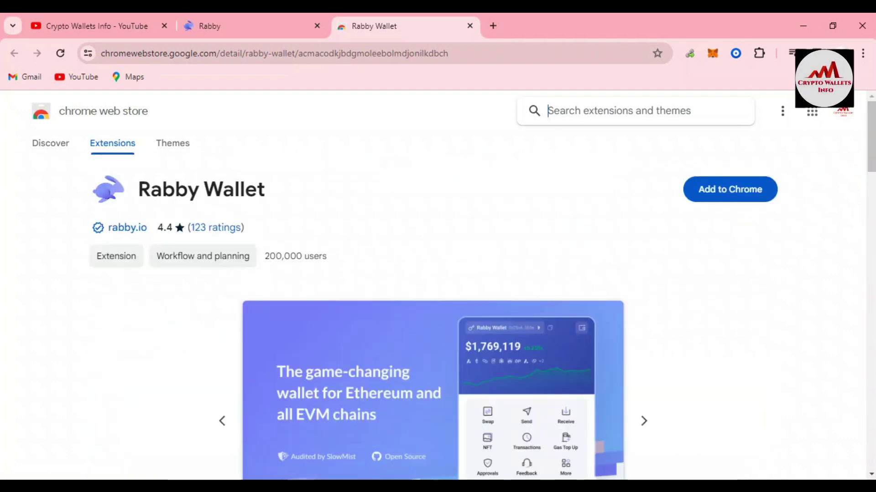
Step: Add Rabby Wallet to Chrome and confirm with 'Add extension'
left_click(689, 116)
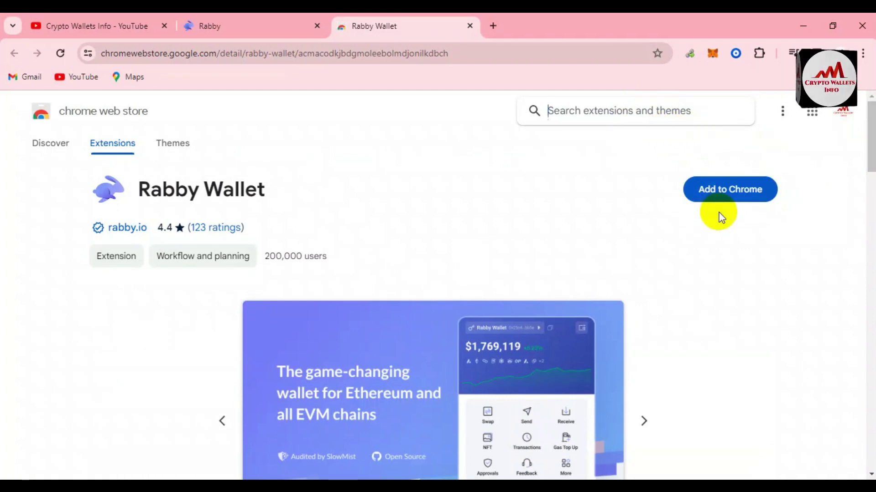
left_click(723, 195)
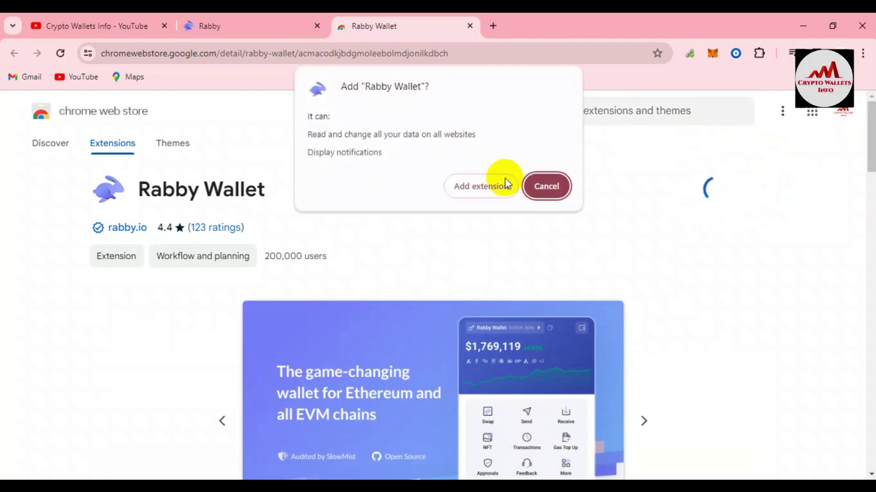
left_click(480, 187)
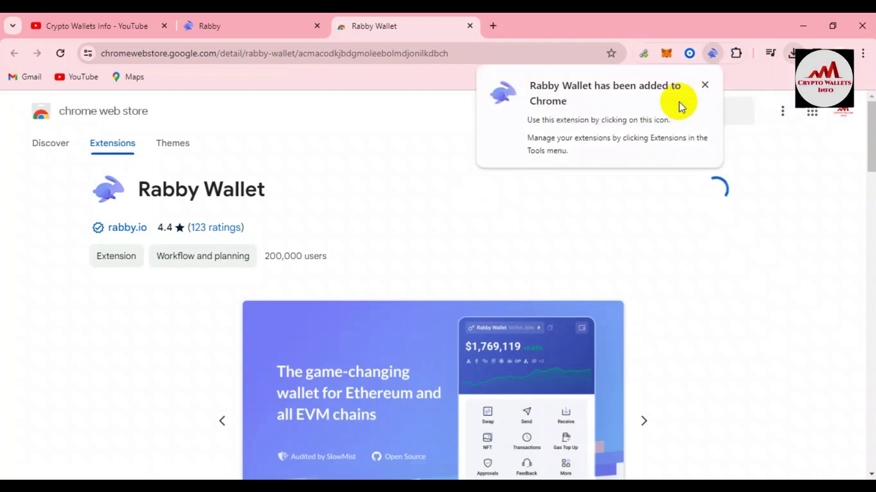
Step: Close the 'added to Chrome' notice and pin Rabby Wallet from the Extensions menu
left_click(704, 85)
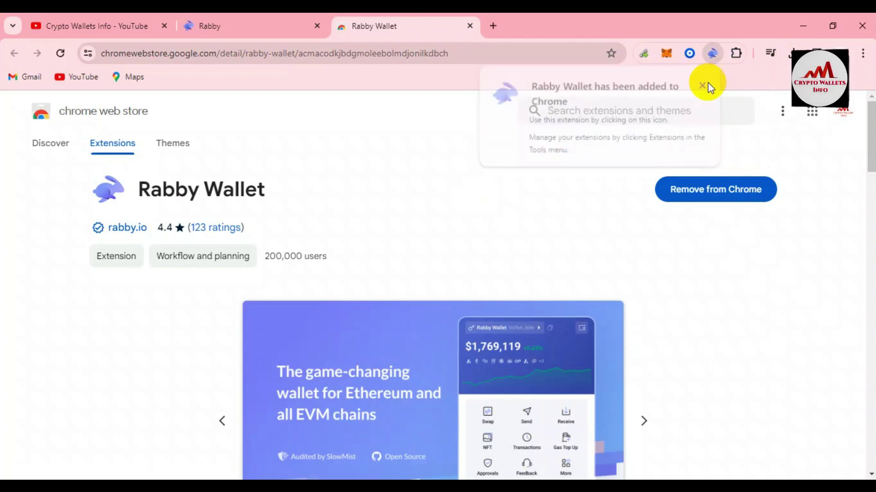
left_click(736, 54)
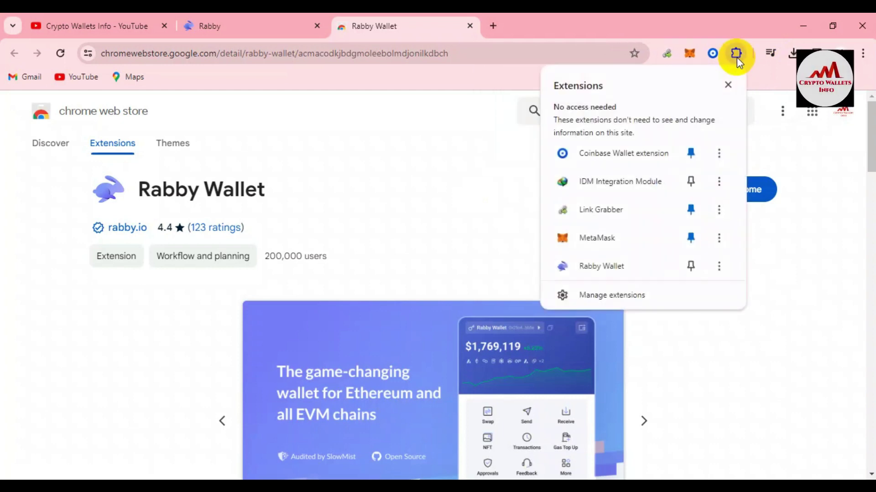
left_click(689, 268)
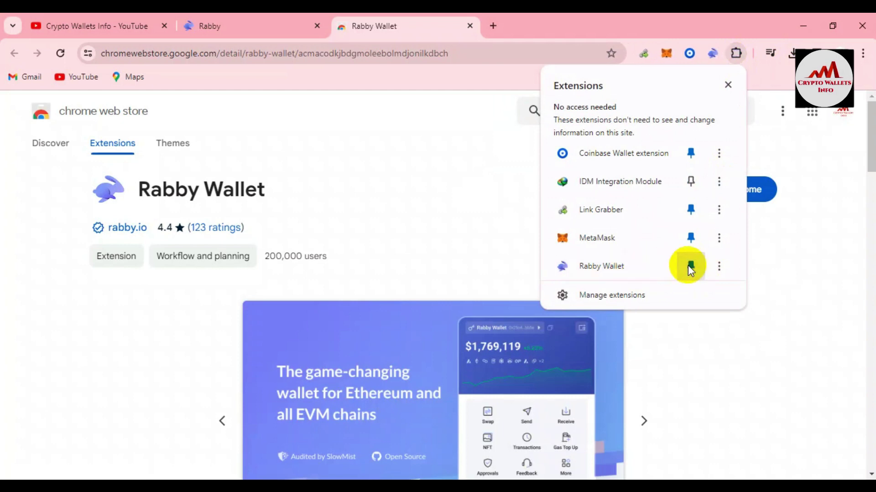
left_click(767, 286)
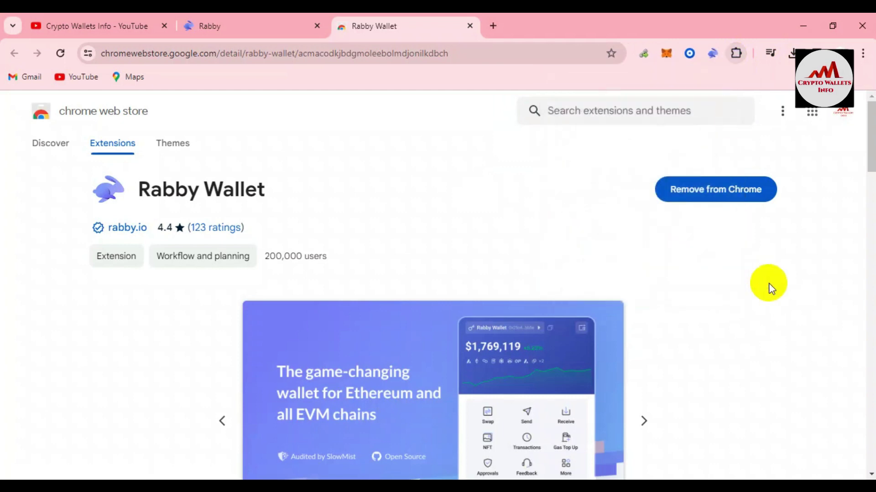
Step: Launch Rabby Wallet from the toolbar and advance through Next and Get Started
left_click(712, 52)
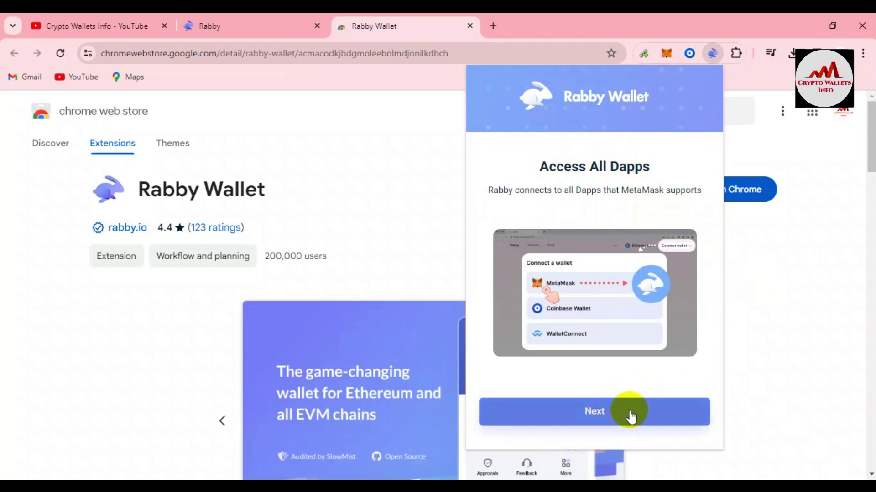
left_click(606, 413)
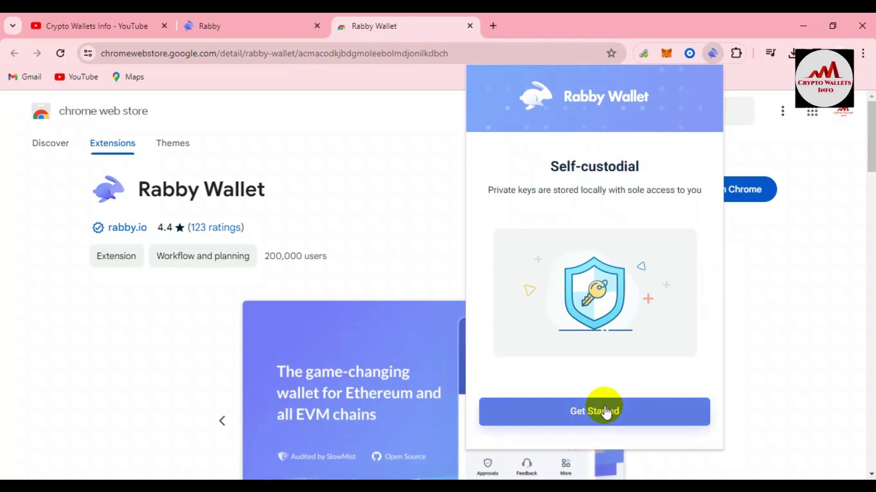
left_click(605, 412)
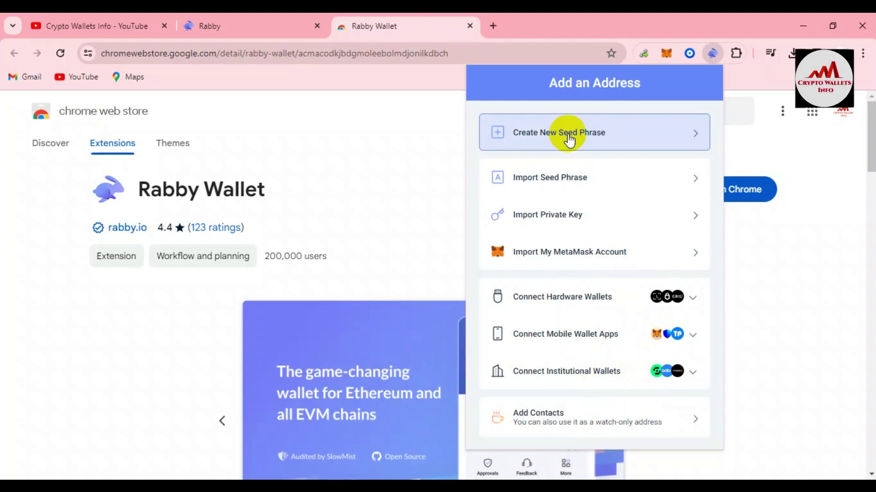
Step: Choose 'Create New Seed Phrase', enter and confirm the wallet password, then continue
left_click(567, 137)
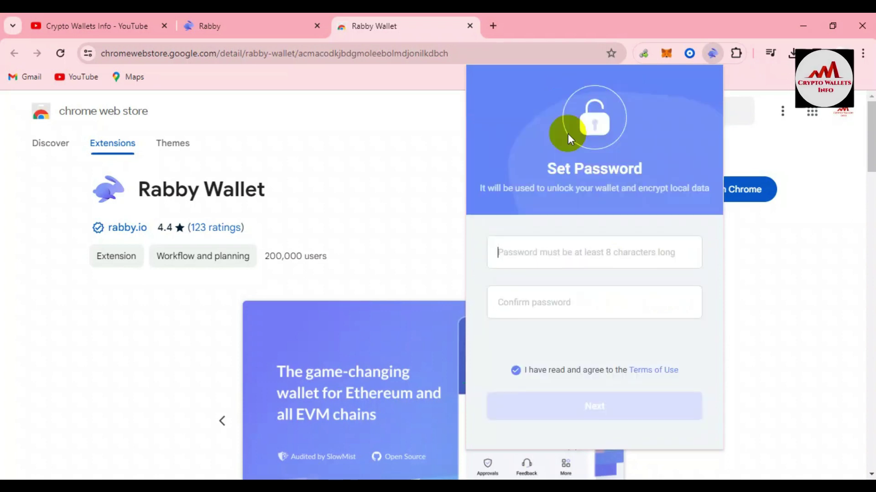
left_click(551, 253)
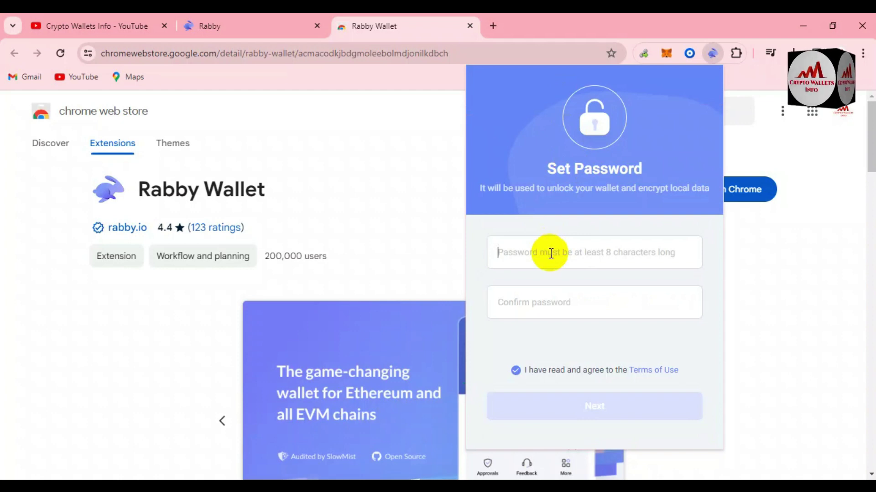
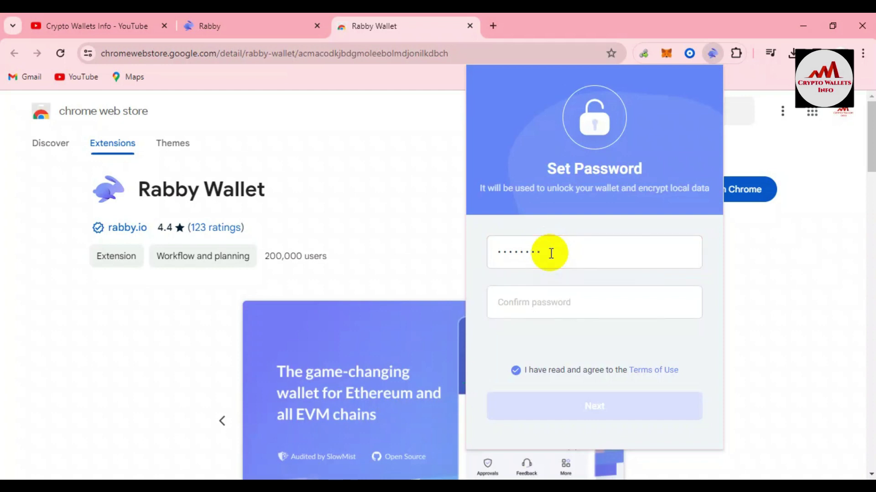
left_click(509, 309)
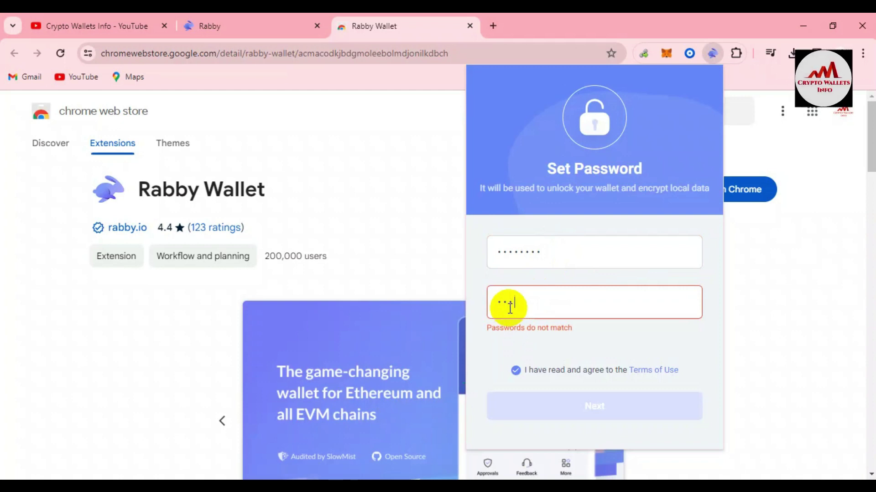
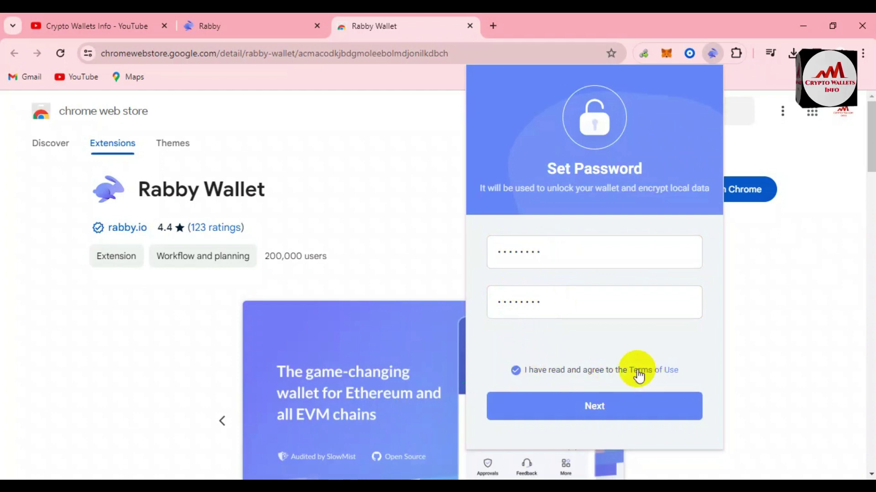
left_click(607, 404)
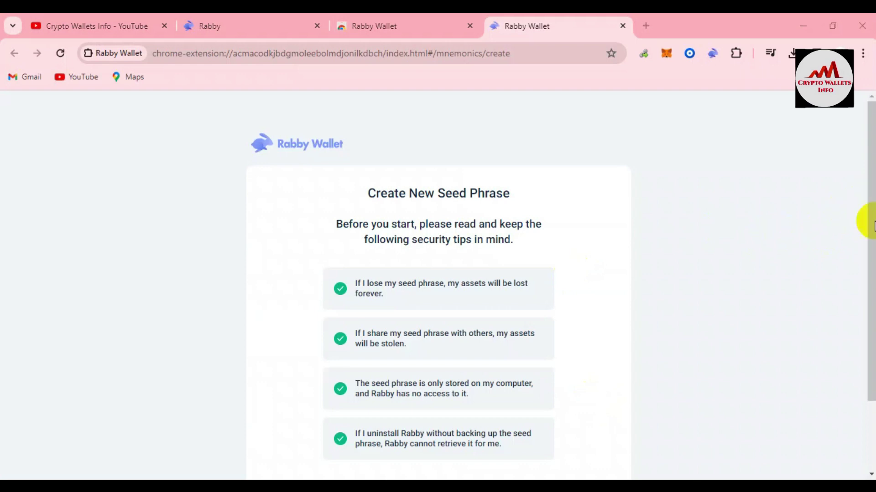
left_click_drag(871, 197, 871, 257)
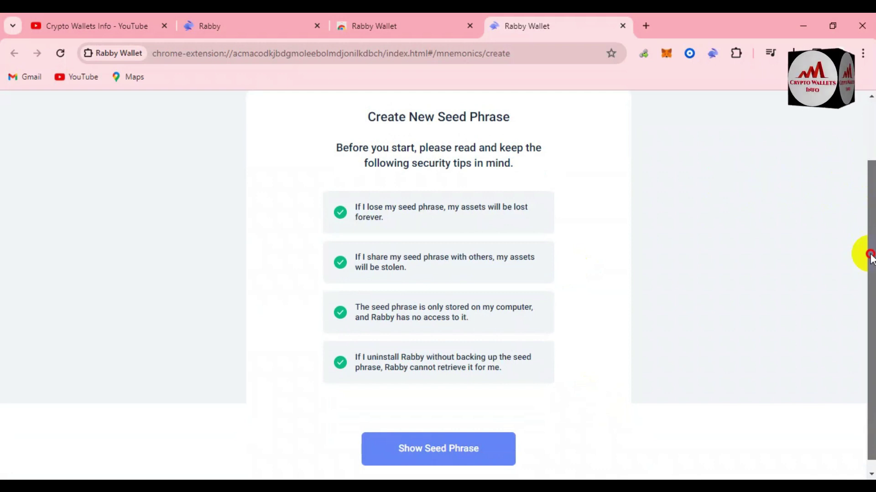
left_click_drag(869, 257, 870, 278)
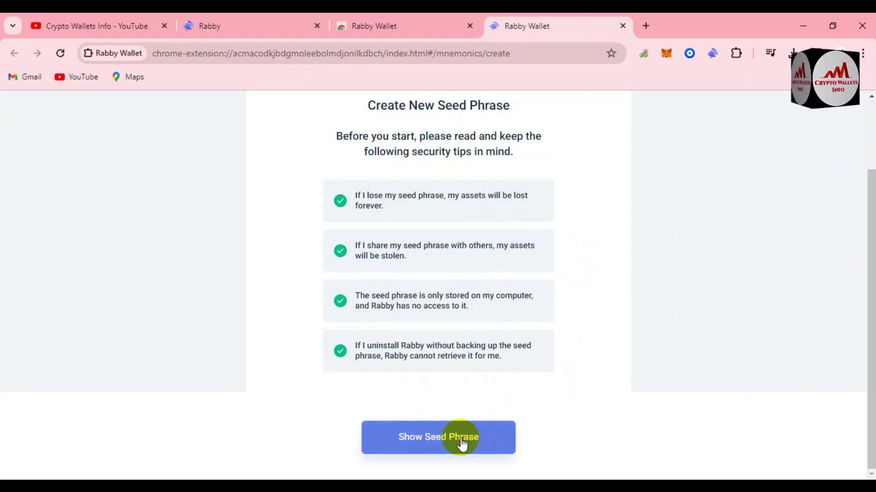
Step: Show the 12-word seed phrase and use 'Copy seed phrase'
left_click(440, 442)
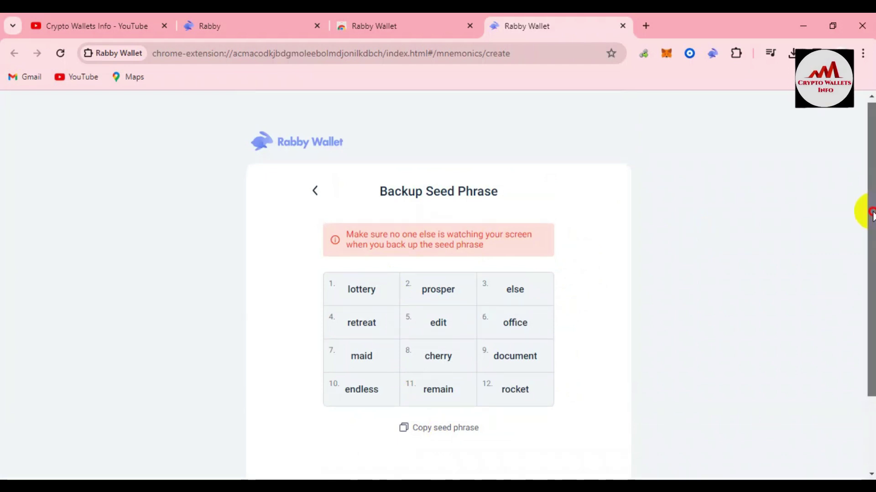
left_click_drag(872, 212, 872, 285)
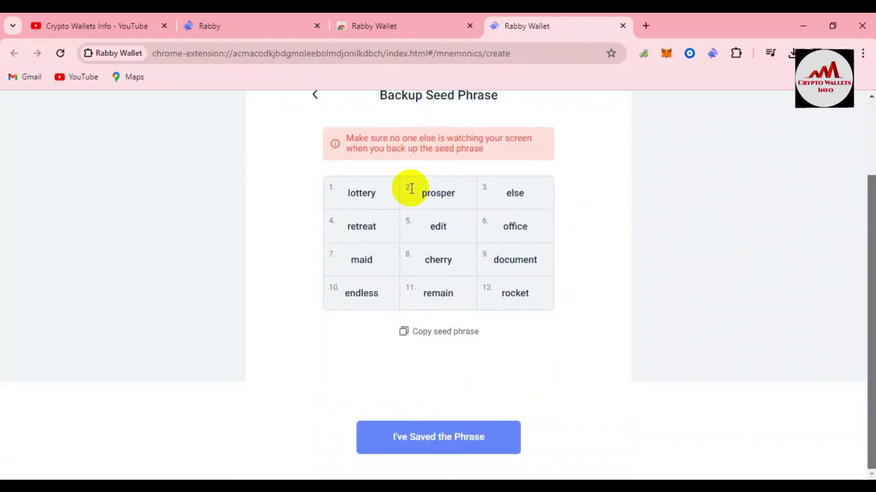
left_click(435, 333)
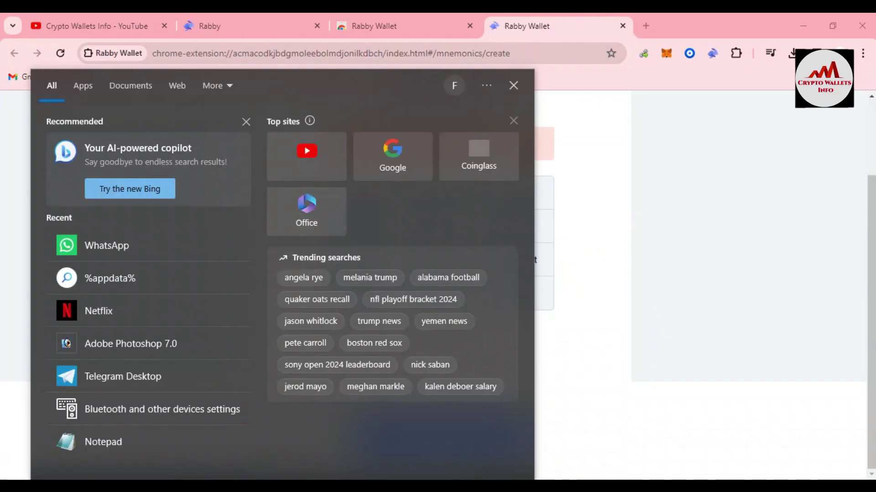
type("not")
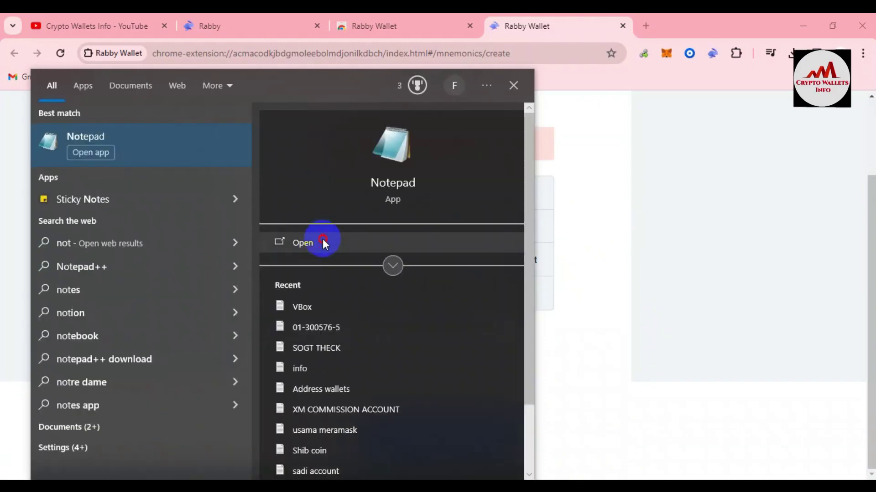
Step: Paste the seed phrase into a new Notepad note and switch back to Chrome
left_click(322, 239)
key("ctrl+v")
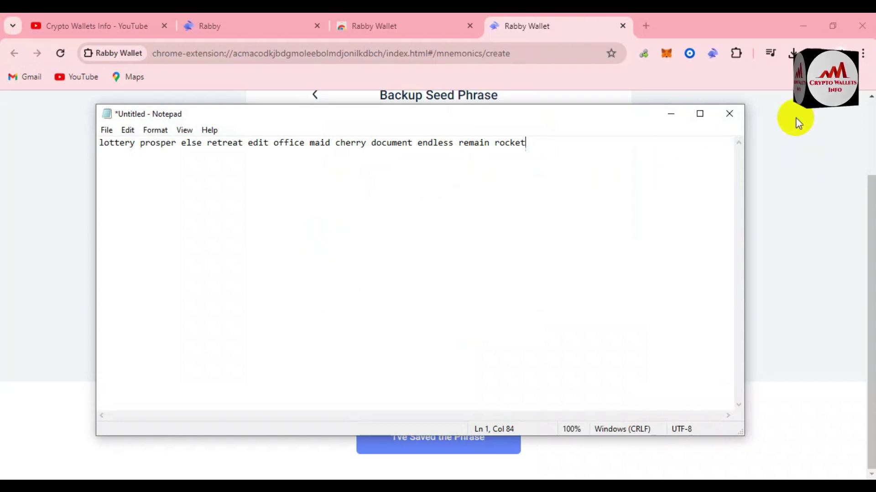
left_click(783, 171)
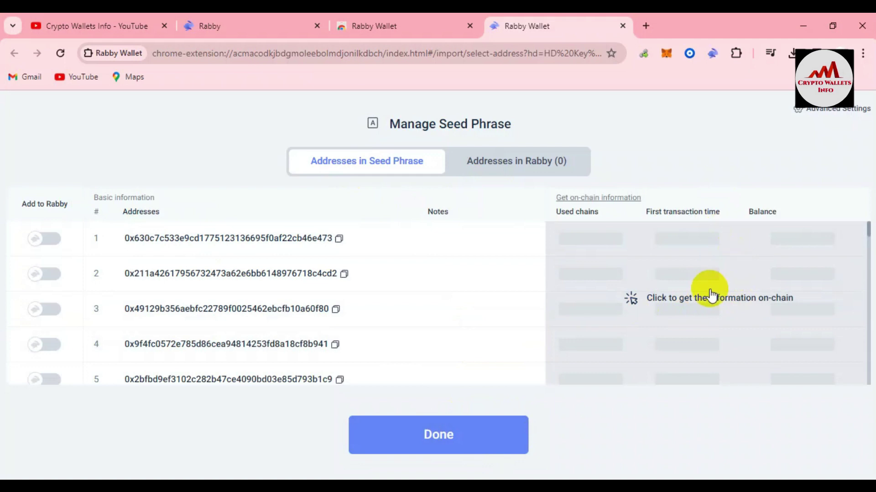
Step: Load on-chain info, confirm the first address's note 'Seed Phrase 1 #1', and finish importing
left_click(708, 300)
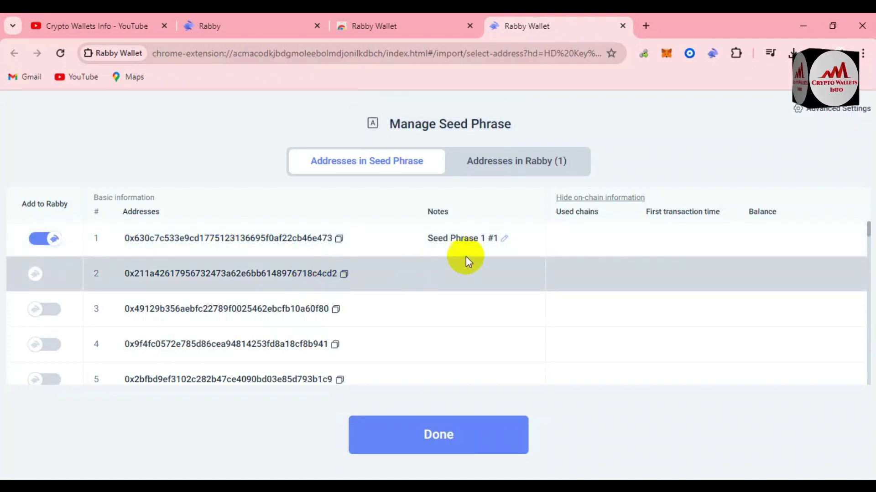
left_click(504, 238)
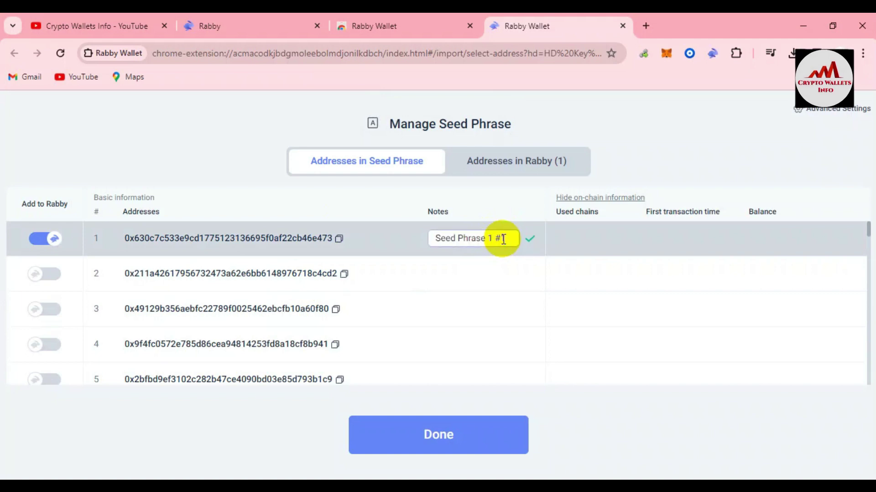
left_click(518, 238)
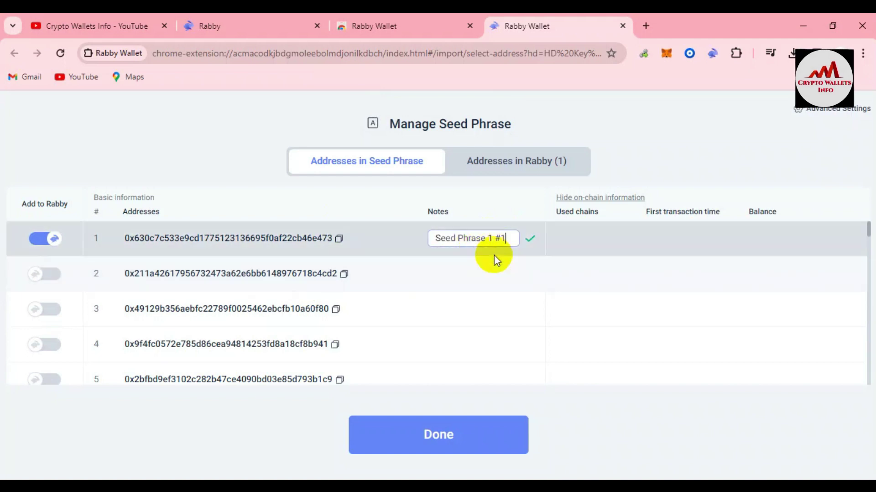
key("Return")
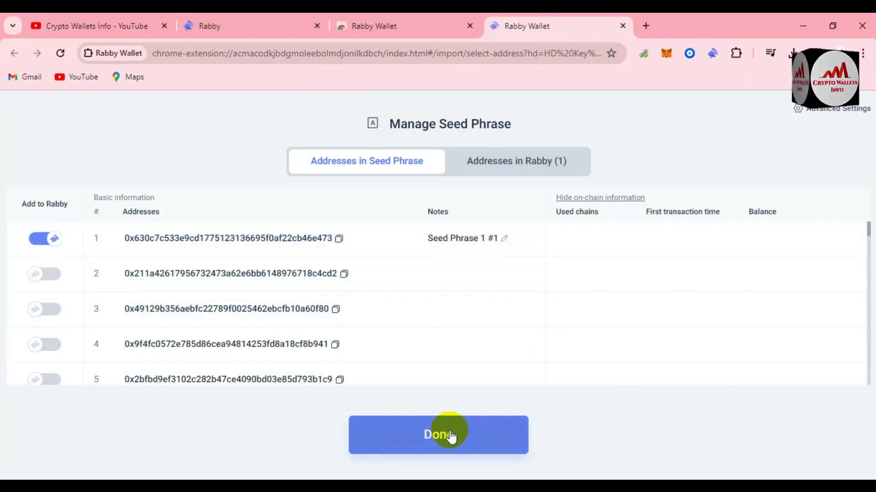
left_click(438, 435)
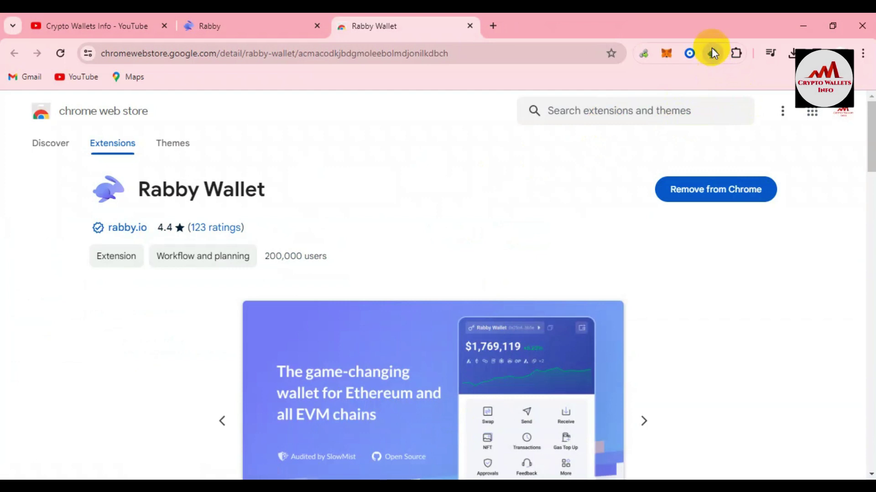
Step: Open Rabby from the toolbar, dismiss What's new, view the empty asset list, then return to YouTube
left_click(712, 53)
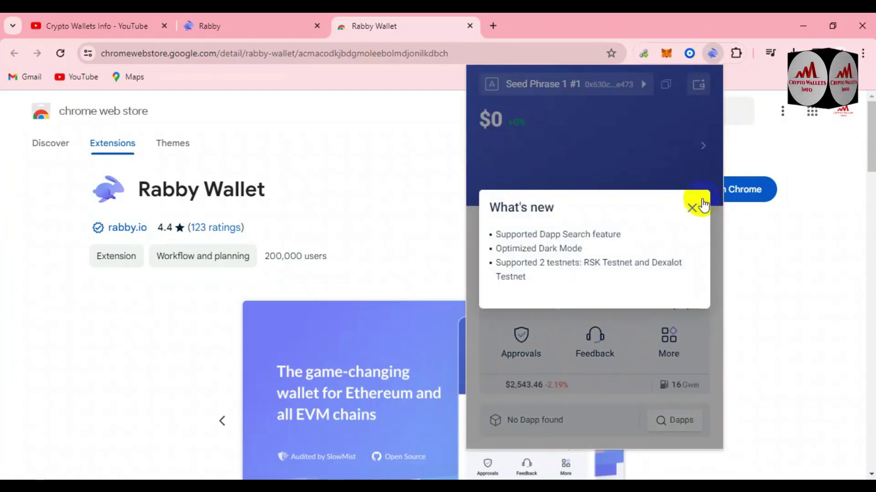
left_click(692, 209)
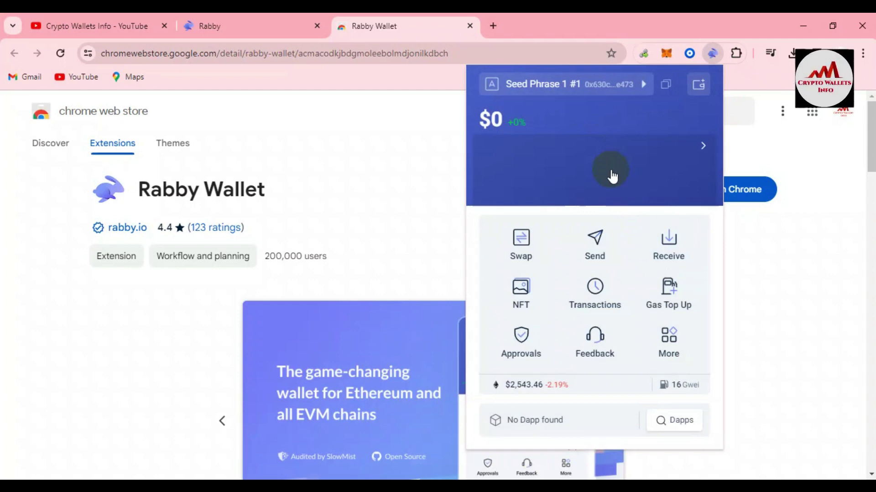
left_click(611, 171)
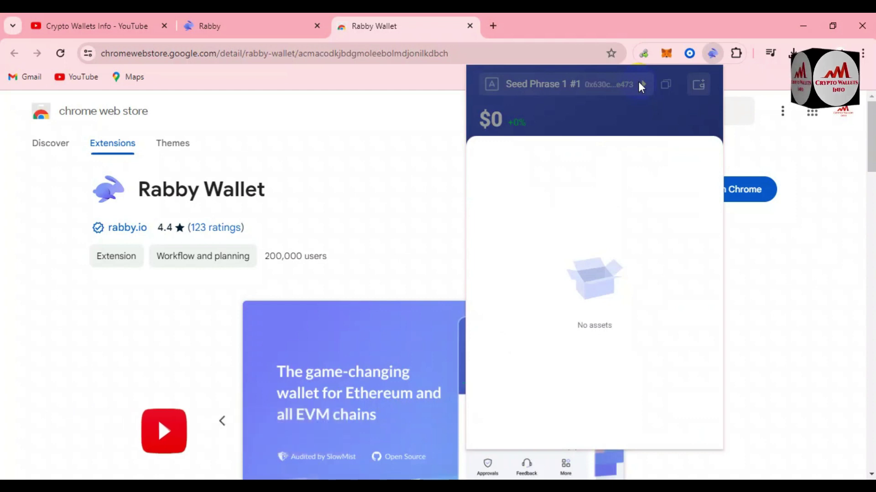
left_click(110, 26)
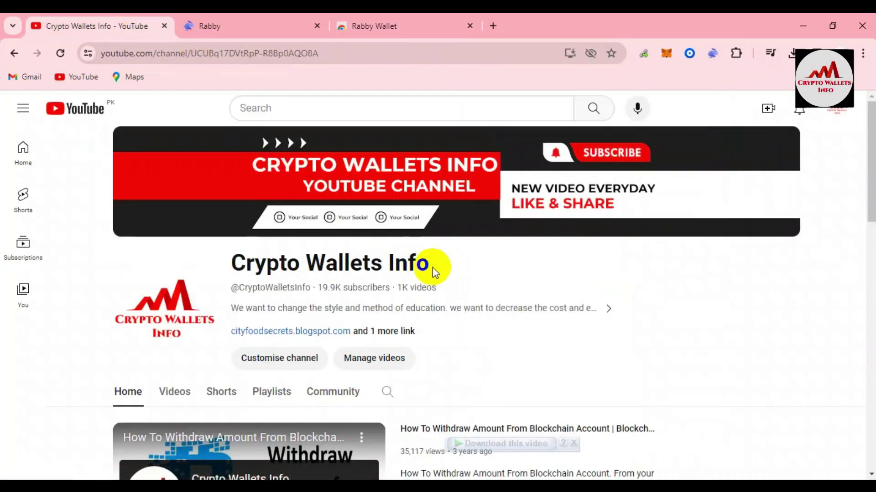
Step: Select part of the Crypto Wallets Info channel name on the YouTube page
mouse_move(428, 266)
left_mouse_down()
mouse_move(216, 271)
mouse_move(330, 272)
left_mouse_up()
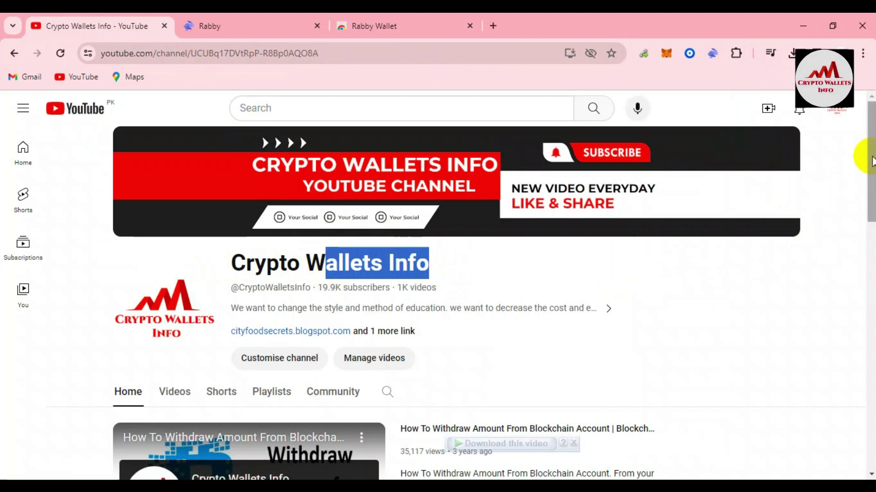
left_click_drag(872, 161, 871, 406)
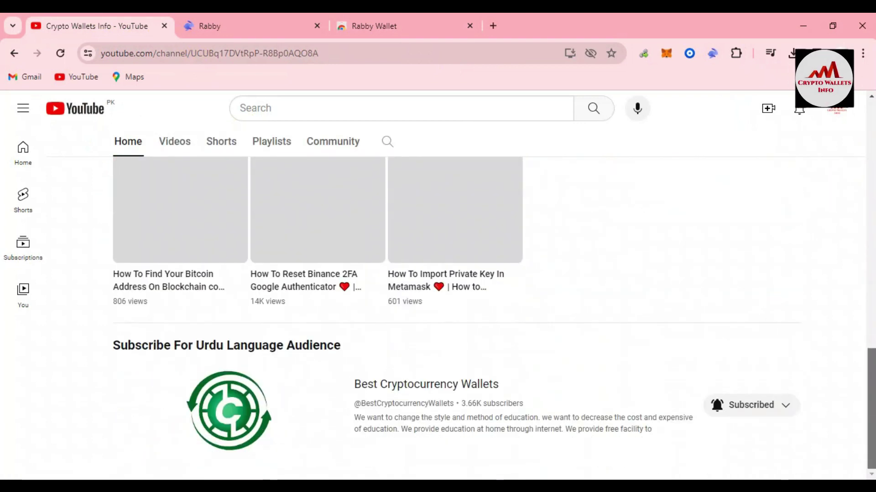
scroll(788, 298, "up", 10)
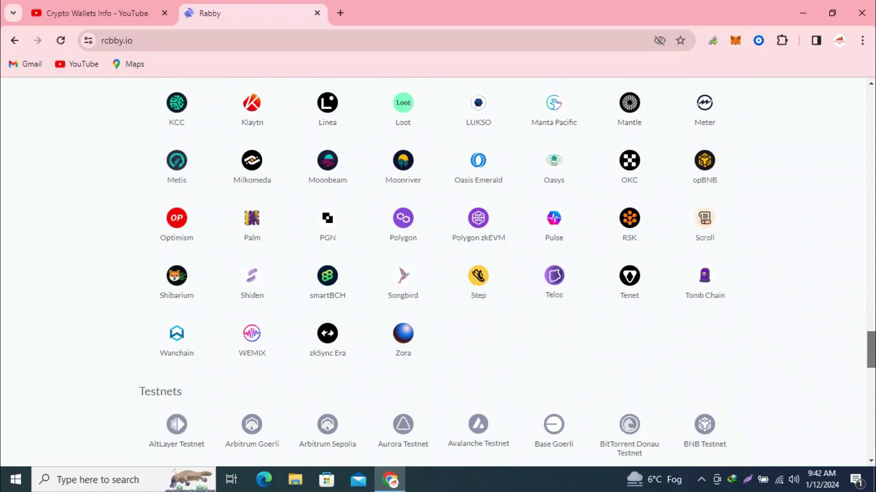
scroll(438, 274, "up", 10)
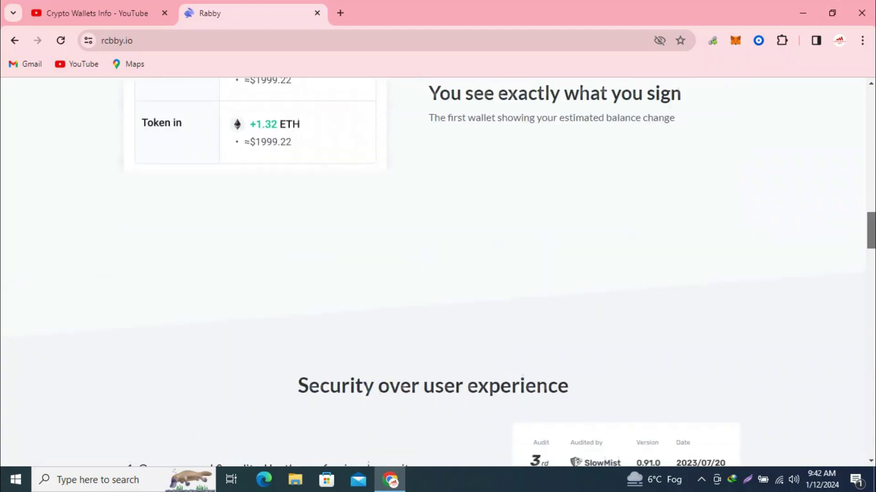